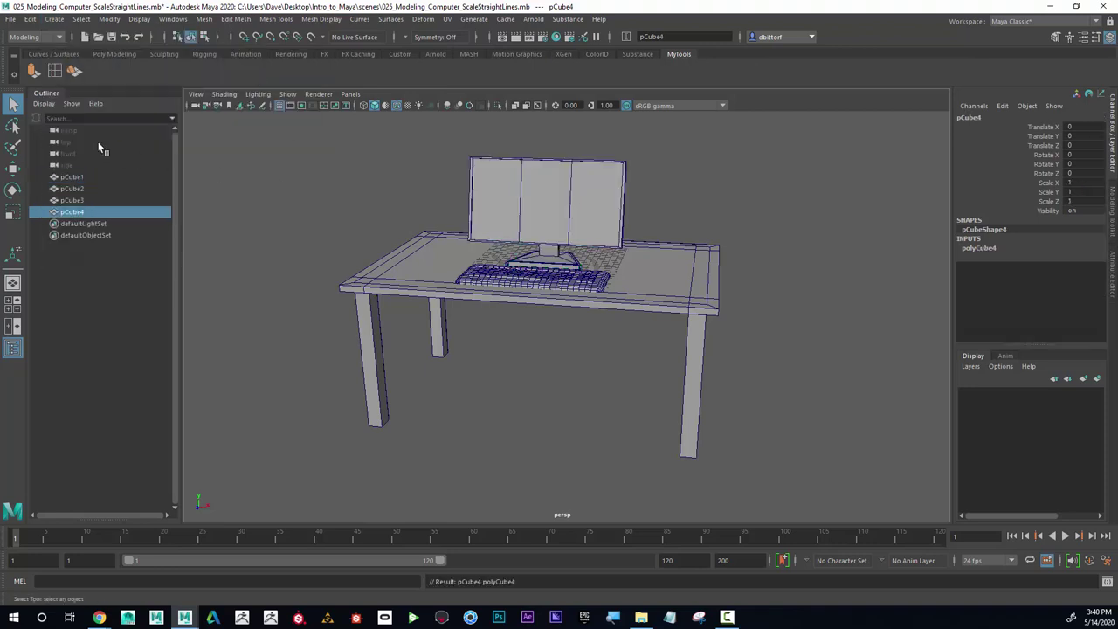
Move the new cube out beside the monitor and down below the desktop to start the computer tower
click(12, 171)
drag(597, 269, 707, 282)
alt+drag(669, 331, 580, 306)
click(14, 303)
key(space)
alt+middle_drag(798, 396, 729, 202)
scroll(729, 203, down, 1)
drag(603, 362, 592, 381)
Scale the cube in height and depth into a large tower box and position it vertically beneath the desktop
click(12, 214)
drag(547, 443, 419, 440)
drag(609, 392, 603, 118)
drag(600, 382, 605, 289)
click(15, 170)
drag(598, 385, 601, 310)
click(13, 212)
drag(548, 372, 435, 369)
Reposition the tower box toward the front between the desk legs in the side view
key(space)
alt+drag(760, 257, 751, 220)
drag(776, 401, 777, 402)
click(13, 170)
drag(741, 447, 710, 451)
drag(760, 397, 760, 402)
Select the tower box under the desk and adjust its width
alt+drag(778, 213, 806, 220)
alt+right_drag(805, 221, 831, 232)
alt+drag(830, 233, 744, 234)
click(727, 254)
alt+right_drag(726, 255, 824, 259)
alt+drag(824, 260, 801, 223)
scroll(851, 210, down, 8)
scroll(673, 204, down, 4)
scroll(690, 208, up, 2)
click(791, 237)
click(13, 211)
drag(833, 228, 849, 247)
click(875, 253)
Inspect the tower's placement under the desk from several angles
alt+right_drag(876, 253, 806, 233)
mouse_move(805, 234)
alt+mouse_down()
mouse_move(850, 236)
mouse_move(812, 220)
alt+mouse_up()
alt+middle_drag(796, 211, 832, 219)
alt+drag(832, 219, 819, 214)
alt+right_drag(819, 214, 830, 219)
alt+drag(829, 219, 818, 216)
alt+right_drag(817, 216, 831, 221)
alt+drag(831, 220, 836, 222)
alt+drag(755, 234, 753, 194)
Select the monitor and keyboard together and shift them along X toward the desk's left side, making room for a mouse
click(754, 185)
shift+click(773, 154)
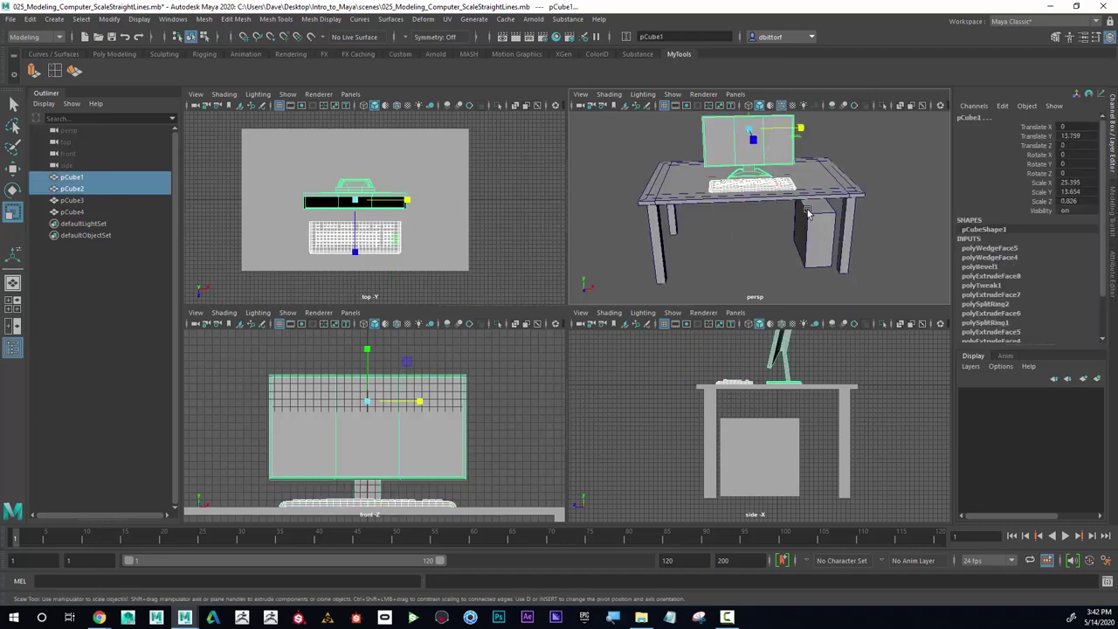
alt+middle_drag(808, 212, 800, 248)
click(768, 224)
shift+click(782, 171)
key(w)
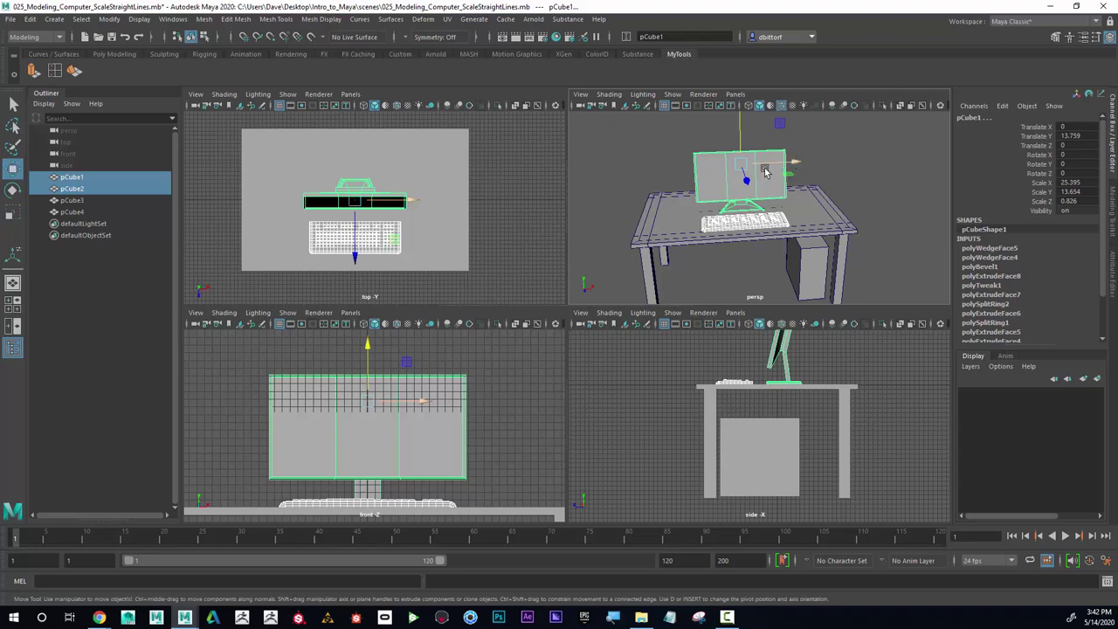
mouse_move(786, 169)
mouse_down()
mouse_move(767, 165)
mouse_move(782, 176)
mouse_move(790, 154)
mouse_up()
click(714, 243)
Create a polygon cube for the mouse and move it out over the front of the desktop
alt+right_drag(714, 244, 800, 252)
alt+drag(760, 214, 730, 203)
click(54, 21)
mouse_move(86, 63)
click(224, 71)
drag(757, 177, 747, 217)
Scale the new cube in length and width into a rough mouse block
click(12, 211)
key(f)
drag(696, 248, 650, 292)
drag(780, 233, 797, 237)
alt+right_drag(798, 237, 714, 210)
alt+drag(714, 210, 753, 125)
Refine the mouse block's placement beside the keyboard and scale it to about 3.8 × 1.8 × 5.2
click(13, 172)
alt+drag(725, 184, 761, 204)
alt+right_drag(761, 204, 813, 215)
alt+middle_drag(813, 216, 760, 216)
alt+drag(760, 215, 808, 214)
click(12, 212)
mouse_move(791, 153)
mouse_down()
mouse_move(783, 173)
mouse_move(785, 151)
mouse_up()
click(13, 169)
alt+drag(783, 155, 754, 207)
click(14, 212)
alt+right_drag(754, 207, 794, 207)
alt+middle_drag(794, 207, 833, 236)
Insert an edge loop across the middle of the mouse block
click(55, 74)
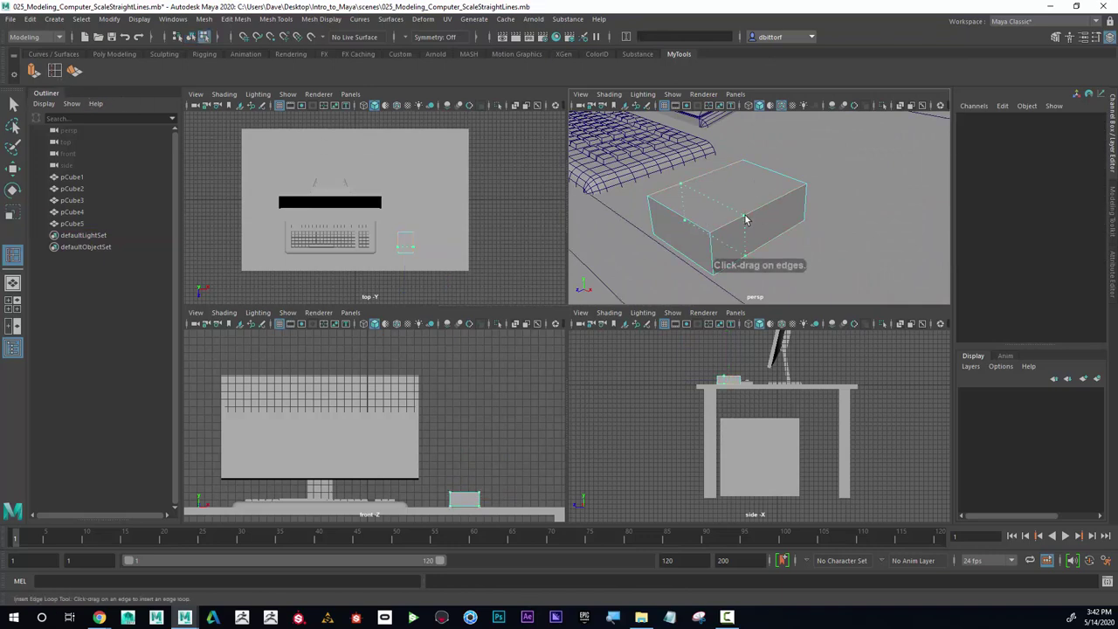
drag(746, 216, 750, 213)
alt+right_drag(705, 185, 670, 186)
alt+drag(669, 186, 643, 186)
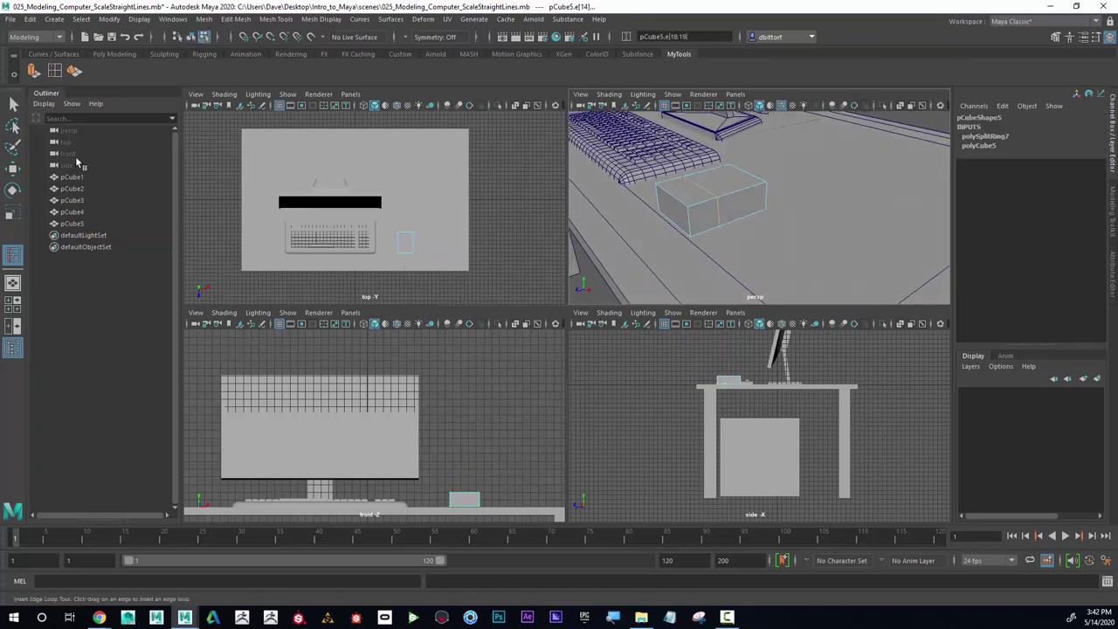
Raise the top edge of the mouse block's middle loop to give the body a peak
click(12, 169)
right_click(695, 186)
click(695, 184)
drag(698, 164, 700, 154)
alt+drag(789, 168, 737, 201)
Scale the mouse block's end faces inward so the body tapers away from its middle
right_drag(741, 208, 742, 237)
click(740, 210)
alt+middle_drag(772, 215, 763, 230)
alt+right_drag(763, 231, 783, 230)
key(r)
drag(694, 262, 846, 185)
alt+middle_drag(846, 185, 791, 217)
alt+right_drag(791, 218, 844, 219)
alt+drag(845, 219, 679, 182)
Try smoothing the whole mouse block with one division
click(829, 215)
click(763, 170)
right_drag(769, 168, 801, 152)
alt+drag(800, 152, 753, 207)
alt+middle_drag(754, 207, 780, 216)
alt+right_drag(779, 216, 791, 218)
click(203, 19)
click(229, 151)
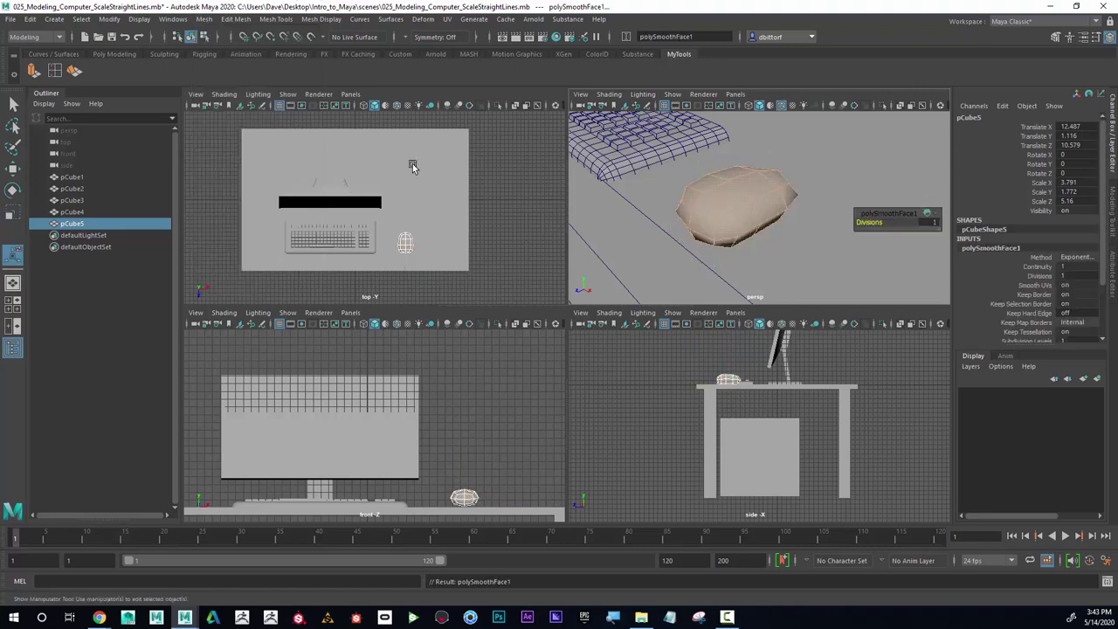
Undo the smoothing of the mouse mesh
alt+drag(786, 175, 750, 169)
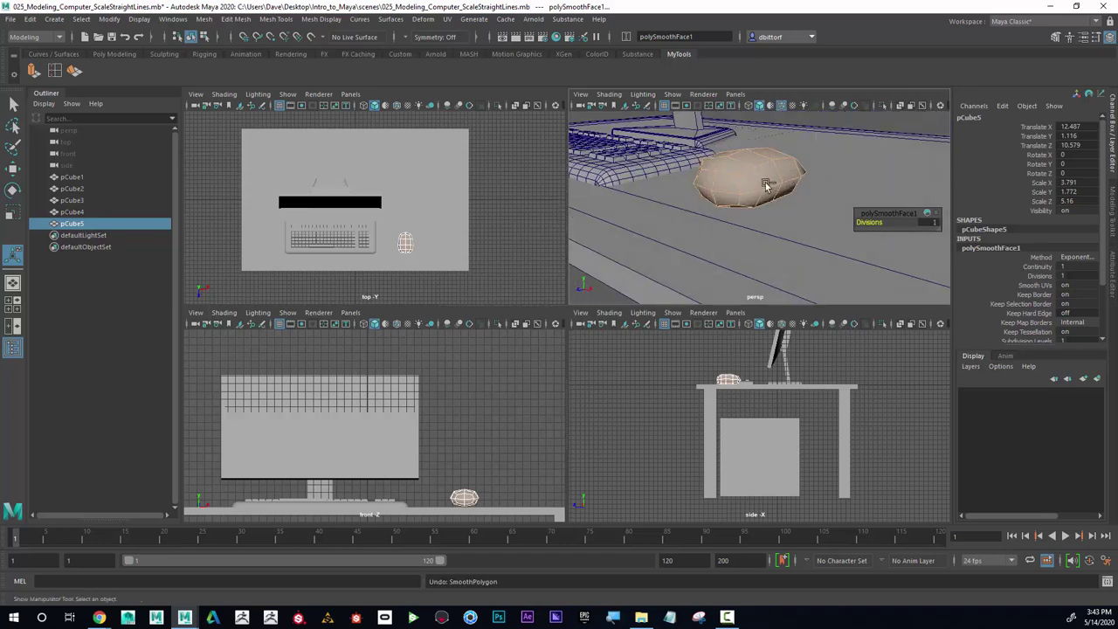
key(ctrl+z)
key(f)
Insert a horizontal edge loop around the mouse block close to its base
click(54, 70)
alt+drag(734, 242, 821, 213)
click(722, 236)
click(13, 104)
Select the mouse block as an object and smooth its mesh
mouse_move(727, 162)
right_down()
mouse_move(753, 154)
mouse_move(740, 179)
right_up()
alt+drag(740, 179, 742, 197)
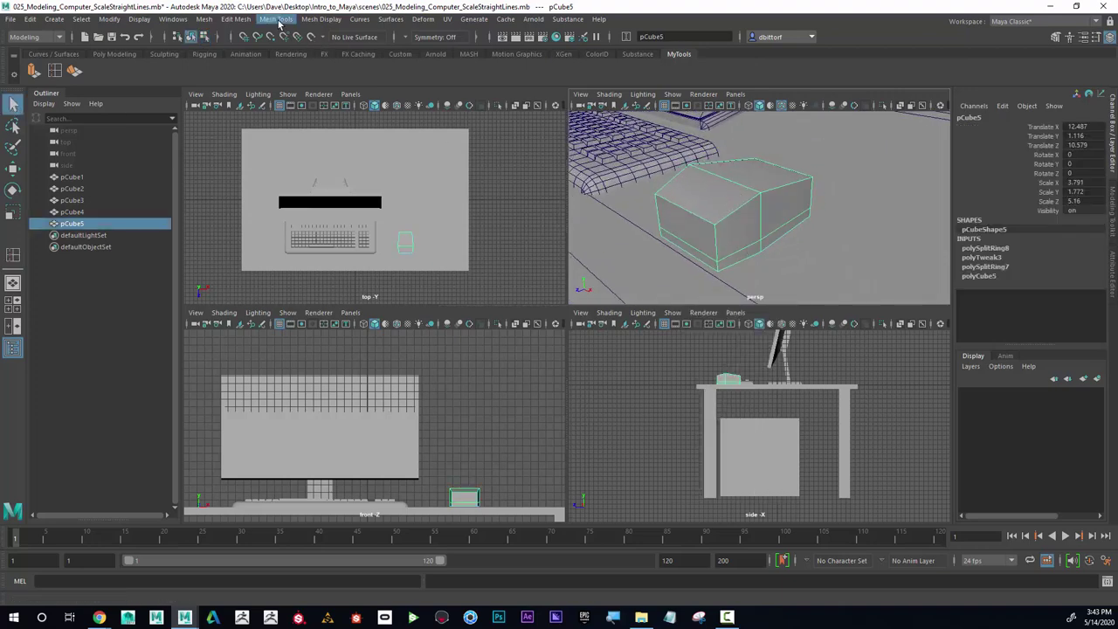
click(243, 24)
mouse_move(203, 19)
click(250, 156)
alt+drag(754, 160, 669, 125)
Flatten the smoothed mouse to a Y scale of about 1.27
alt+drag(759, 215, 730, 188)
right_drag(776, 203, 823, 178)
key(F8)
key(r)
drag(765, 160, 771, 179)
Lower the mouse onto the desktop at a Y position of about 0.61
click(13, 168)
alt+drag(817, 210, 749, 159)
alt+right_drag(758, 180, 621, 214)
alt+drag(621, 214, 634, 274)
alt+right_drag(634, 274, 861, 223)
alt+drag(861, 224, 674, 257)
click(650, 260)
Rotate the mouse slightly about its vertical axis so it sits at an angle beside the keyboard
alt+right_drag(894, 205, 774, 195)
alt+drag(775, 195, 844, 164)
alt+right_drag(747, 229, 809, 202)
alt+drag(809, 202, 748, 218)
alt+right_drag(748, 219, 813, 236)
click(798, 240)
alt+drag(813, 236, 543, 226)
click(13, 190)
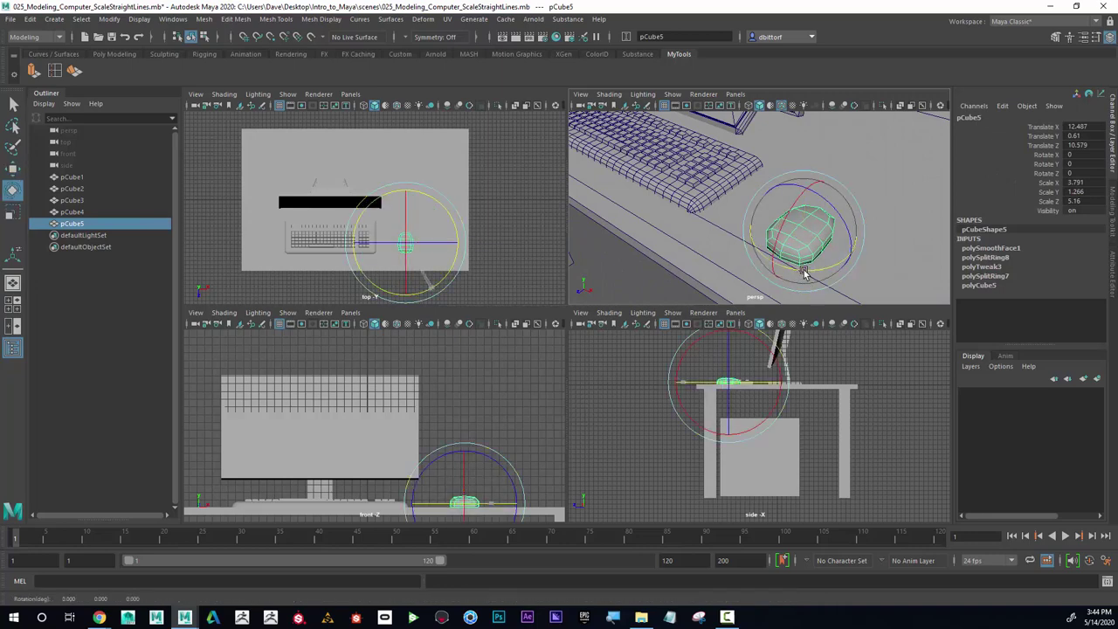
drag(802, 278, 883, 217)
click(769, 285)
alt+right_drag(769, 285, 683, 274)
click(669, 283)
Review the arrangement of monitor, keyboard, mouse and tower from several angles
alt+drag(669, 284, 786, 249)
alt+drag(686, 245, 639, 238)
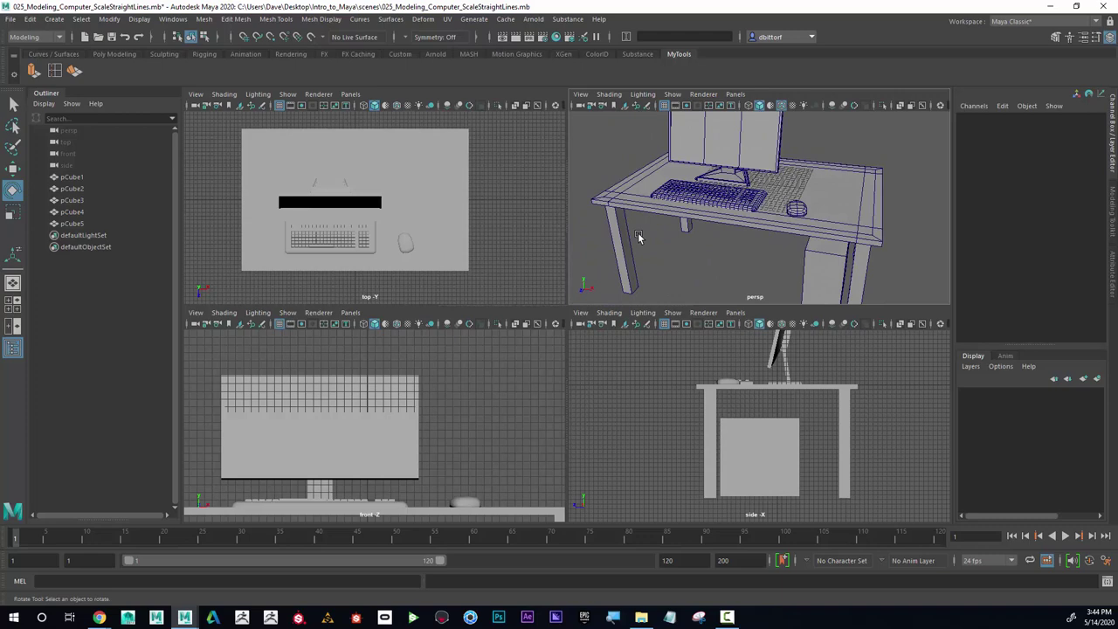
alt+drag(639, 233, 660, 206)
alt+right_drag(661, 207, 702, 202)
alt+drag(702, 201, 612, 203)
Start the EP Curve tool and show wireframe over the shaded objects in the enlarged top view
alt+middle_drag(470, 214, 529, 213)
alt+right_drag(473, 215, 484, 215)
alt+middle_drag(495, 202, 484, 202)
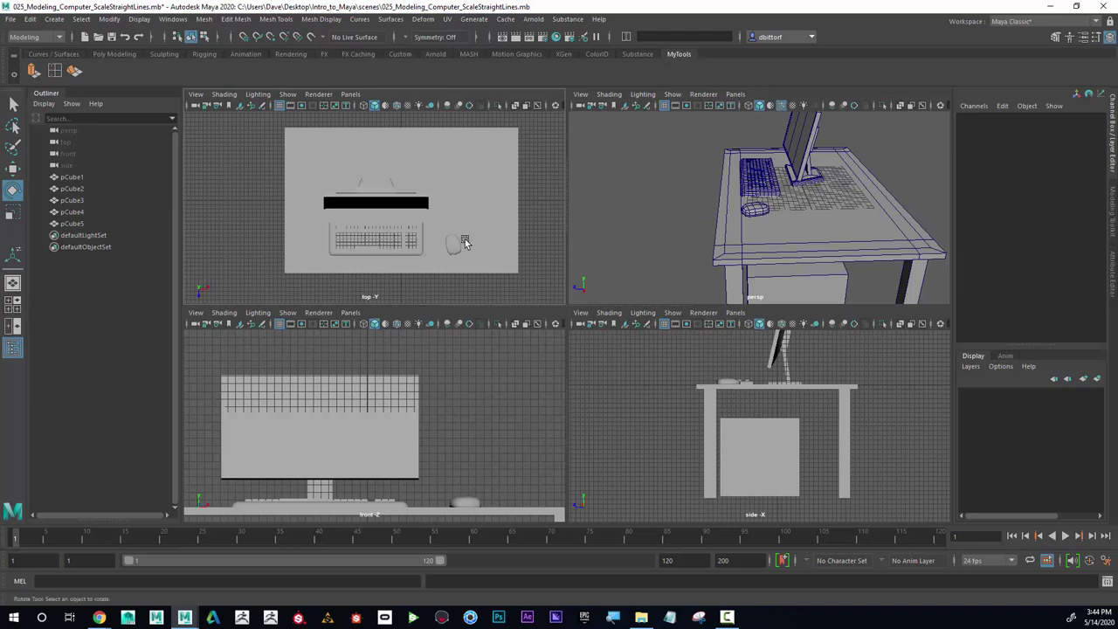
click(53, 21)
mouse_move(100, 107)
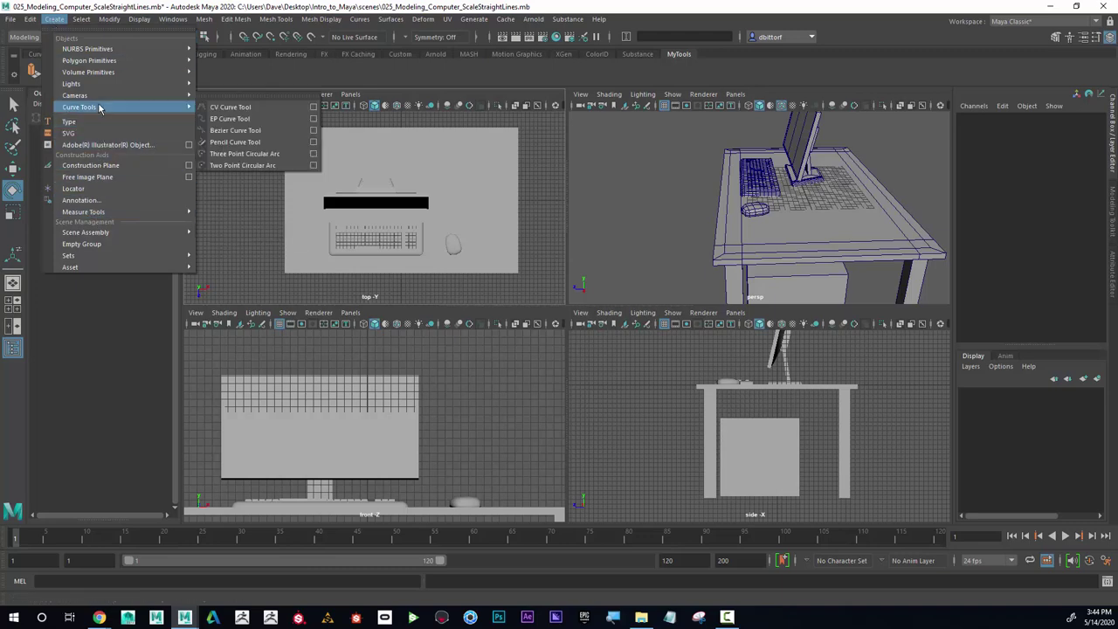
click(229, 118)
alt+middle_drag(493, 227, 507, 238)
key(space)
alt+middle_drag(750, 299, 717, 257)
alt+right_drag(739, 268, 807, 268)
alt+middle_drag(807, 268, 759, 264)
click(397, 106)
Try to draw an EP curve from the front end of the mouse toward the desk's back edge in the top view
alt+middle_drag(686, 274, 696, 332)
alt+right_drag(708, 345, 795, 428)
alt+middle_drag(792, 376, 652, 291)
alt+right_drag(650, 286, 709, 362)
click(655, 367)
click(638, 296)
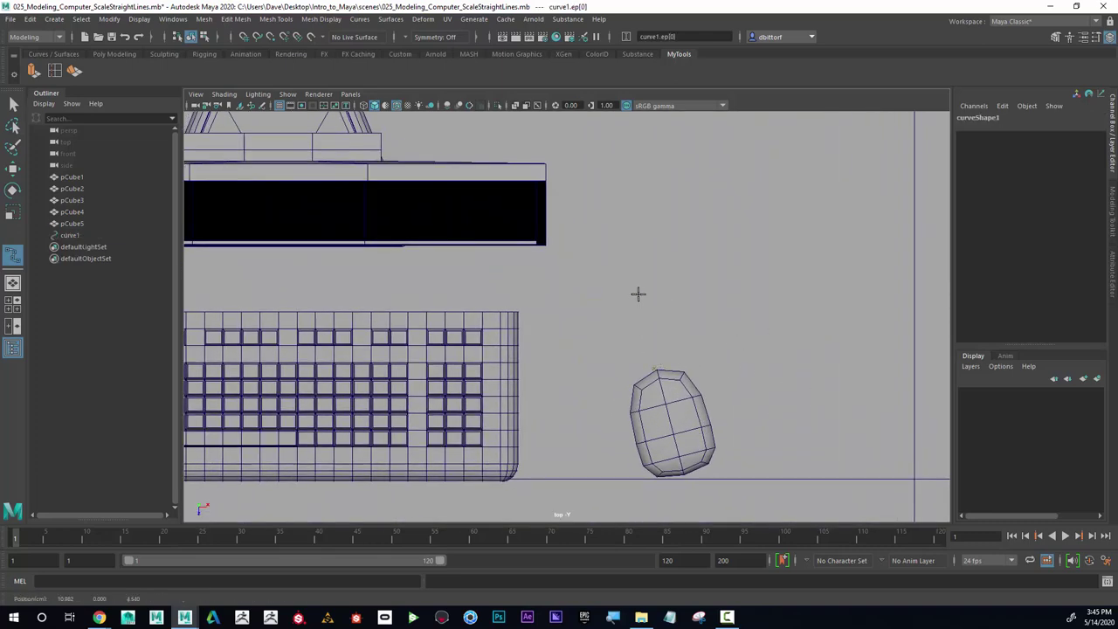
click(629, 196)
alt+middle_drag(675, 167, 682, 270)
alt+right_drag(681, 270, 639, 233)
click(626, 244)
alt+right_drag(743, 216, 435, 213)
alt+middle_drag(434, 212, 452, 286)
click(629, 275)
click(630, 214)
key(Return)
Return to the four-view layout and undo the curve just drawn
key(space)
mouse_move(822, 187)
alt+mouse_down()
mouse_move(844, 200)
mouse_move(832, 172)
alt+mouse_up()
key(ctrl+z)
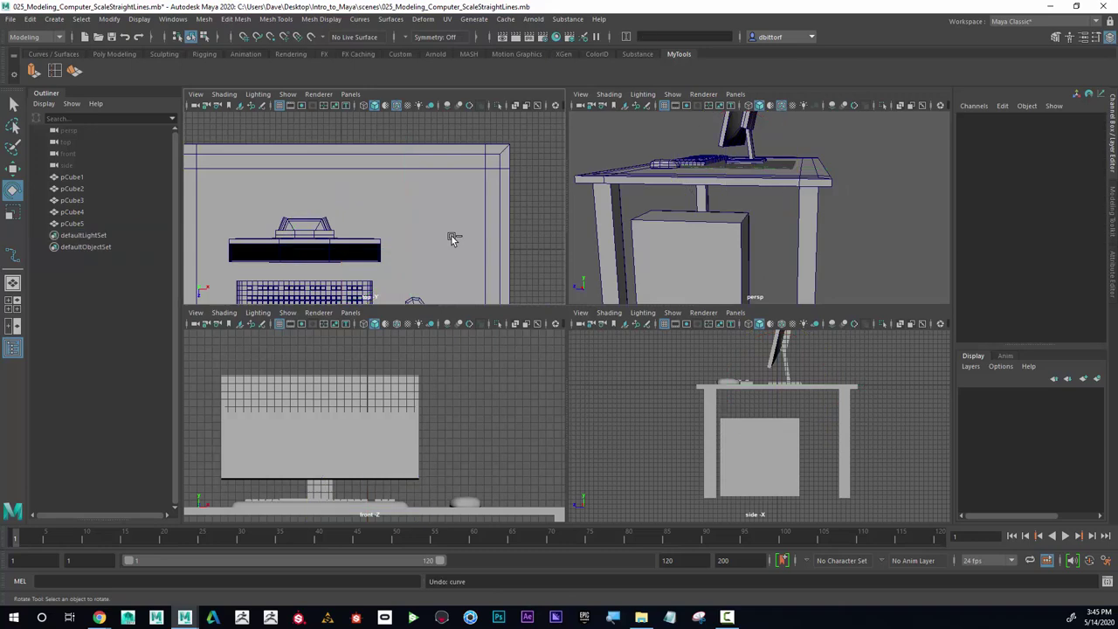
Draw an EP curve for the mouse cable, placing points on the desktop in the top view and down to the tower in the side view
scroll(453, 238, down, 5)
click(57, 19)
mouse_move(90, 107)
click(255, 118)
click(400, 265)
click(395, 178)
click(863, 420)
click(800, 450)
key(e)
Show the mouse cable curve's control vertices in the enlarged perspective view and reposition one of them
key(space)
alt+drag(680, 336, 758, 274)
right_click(759, 275)
click(731, 272)
drag(762, 185, 798, 220)
key(w)
drag(777, 151, 782, 171)
Step along the neighbouring control vertices and move them to bring the mouse cable in line with the tower
key(Left)
key(Left)
drag(650, 178, 642, 173)
key(Left)
drag(546, 190, 418, 176)
key(Left)
key(Left)
key(Left)
Nudge a single control vertex of the mouse cable slightly from a close-up view
alt+drag(460, 264, 507, 284)
alt+right_drag(507, 284, 760, 299)
alt+drag(402, 214, 524, 351)
alt+right_drag(525, 352, 706, 361)
alt+middle_drag(489, 265, 563, 360)
drag(459, 258, 447, 256)
Select further control vertices of the mouse cable and reposition them to refine its path
alt+right_drag(913, 336, 759, 329)
alt+middle_drag(759, 330, 679, 220)
alt+drag(679, 220, 703, 213)
click(791, 189)
alt+drag(791, 188, 689, 164)
click(687, 160)
alt+drag(703, 234, 731, 220)
drag(659, 313, 597, 351)
drag(671, 235, 692, 261)
alt+drag(692, 260, 671, 242)
Reshape the mouse cable's bends by moving its control vertices so it drops behind the desk
drag(657, 202, 664, 255)
click(600, 349)
drag(583, 352, 593, 353)
drag(609, 406, 583, 366)
drag(586, 324, 630, 362)
alt+right_drag(630, 362, 806, 337)
drag(693, 350, 696, 388)
drag(599, 360, 610, 326)
drag(588, 398, 681, 362)
drag(492, 384, 447, 385)
Fine-tune the remaining control vertices so the mouse cable runs smoothly from the mouse over the desk's back edge to the tower
alt+drag(540, 381, 429, 395)
alt+right_drag(512, 360, 258, 355)
alt+drag(259, 355, 559, 412)
drag(619, 467, 501, 314)
drag(495, 225, 550, 281)
drag(450, 256, 667, 271)
drag(732, 194, 769, 253)
drag(722, 219, 615, 207)
alt+drag(671, 263, 626, 271)
alt+drag(625, 319, 489, 292)
Switch the mouse cable curve back to object mode, deselect it and restore the four-view layout
right_drag(497, 288, 526, 264)
click(464, 230)
alt+drag(466, 226, 679, 224)
click(10, 303)
Draw a second EP curve from behind the monitor in the top view down behind the desk to the tower in the side view
alt+right_drag(386, 246, 220, 242)
alt+middle_drag(368, 233, 374, 242)
alt+right_drag(374, 242, 461, 242)
click(54, 19)
mouse_move(99, 108)
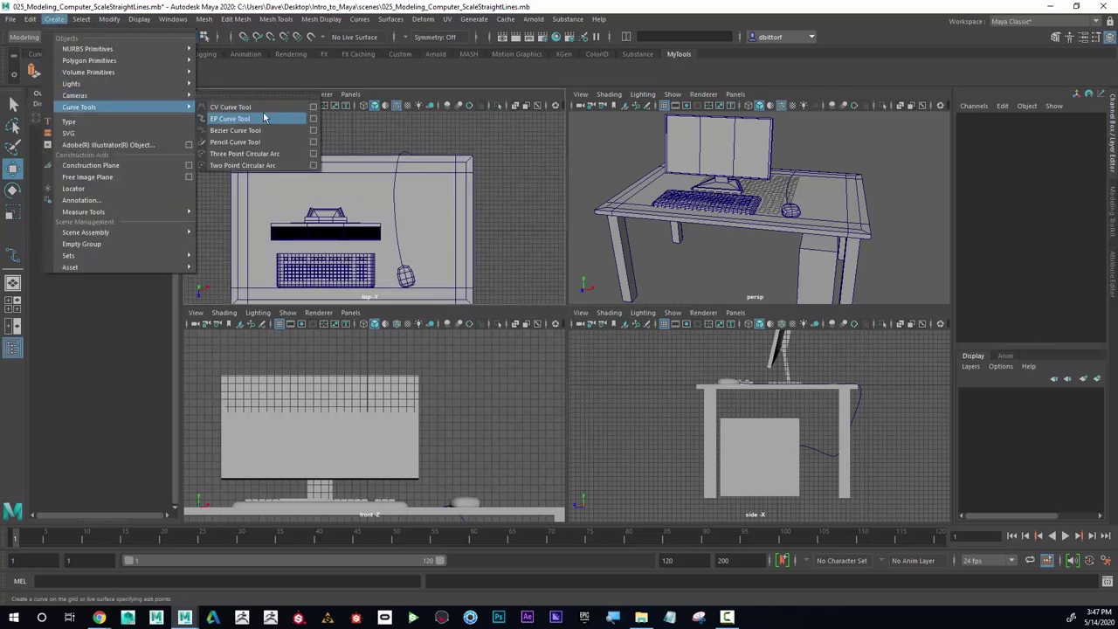
click(230, 118)
click(341, 200)
click(858, 418)
key(Return)
key(w)
Show the monitor cable curve's control vertices and enlarge the perspective view
alt+drag(849, 162, 676, 167)
alt+right_drag(677, 167, 729, 206)
alt+middle_drag(728, 206, 700, 199)
alt+drag(699, 198, 732, 197)
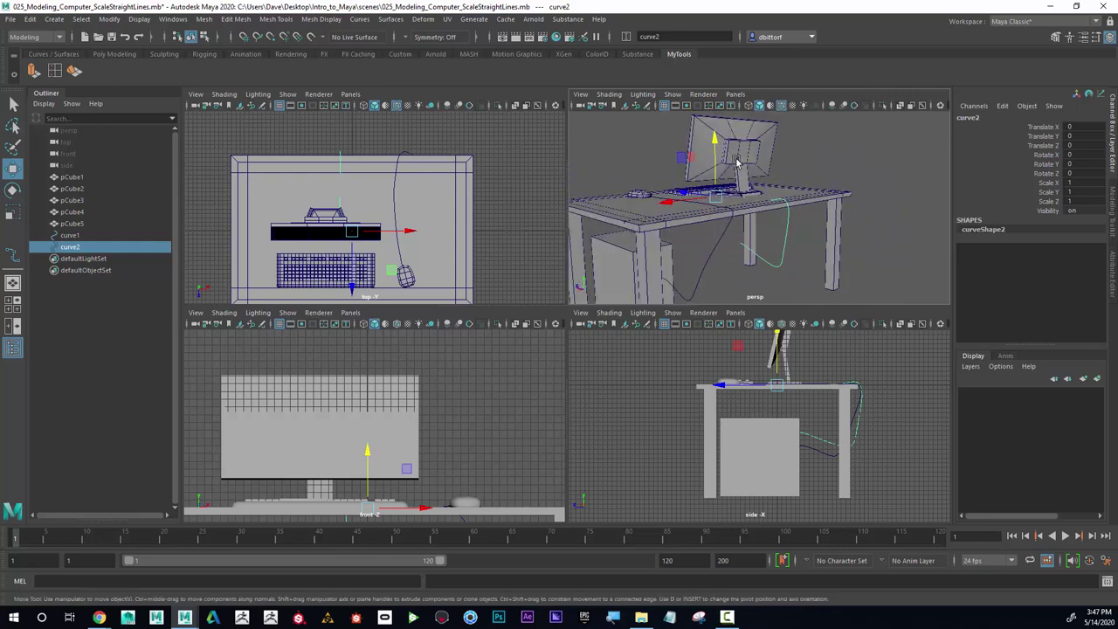
right_click(787, 226)
right_drag(768, 225, 758, 223)
key(space)
Move groups of the monitor cable's control vertices to route it between the monitor and the tower
alt+drag(518, 292, 592, 343)
drag(544, 254, 478, 248)
alt+drag(511, 191, 577, 233)
drag(571, 185, 571, 285)
drag(637, 212, 692, 274)
drag(664, 182, 659, 341)
Move a lower control vertex of the monitor cable sideways to reshape its hanging bend beside the tower
alt+drag(783, 345, 590, 299)
click(551, 322)
click(690, 307)
key(Left)
key(Right)
alt+drag(738, 352, 448, 302)
alt+drag(551, 282, 699, 490)
alt+drag(687, 432, 404, 363)
alt+drag(391, 374, 363, 395)
alt+drag(278, 401, 469, 350)
alt+drag(652, 352, 633, 339)
drag(604, 365, 647, 395)
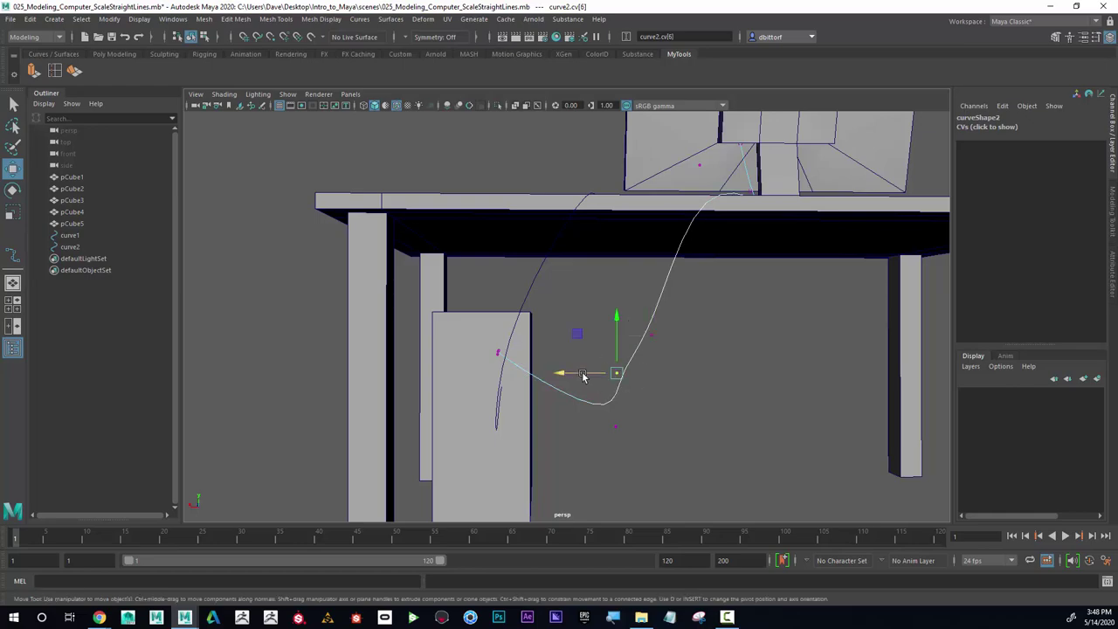
drag(584, 376, 657, 416)
Review the desk setup and its two cable curves from the back and the front
alt+right_drag(657, 416, 609, 402)
alt+drag(609, 402, 411, 393)
alt+right_drag(411, 393, 627, 398)
alt+drag(627, 398, 852, 397)
alt+right_drag(852, 397, 623, 401)
scroll(622, 402, down, 5)
alt+drag(622, 402, 600, 393)
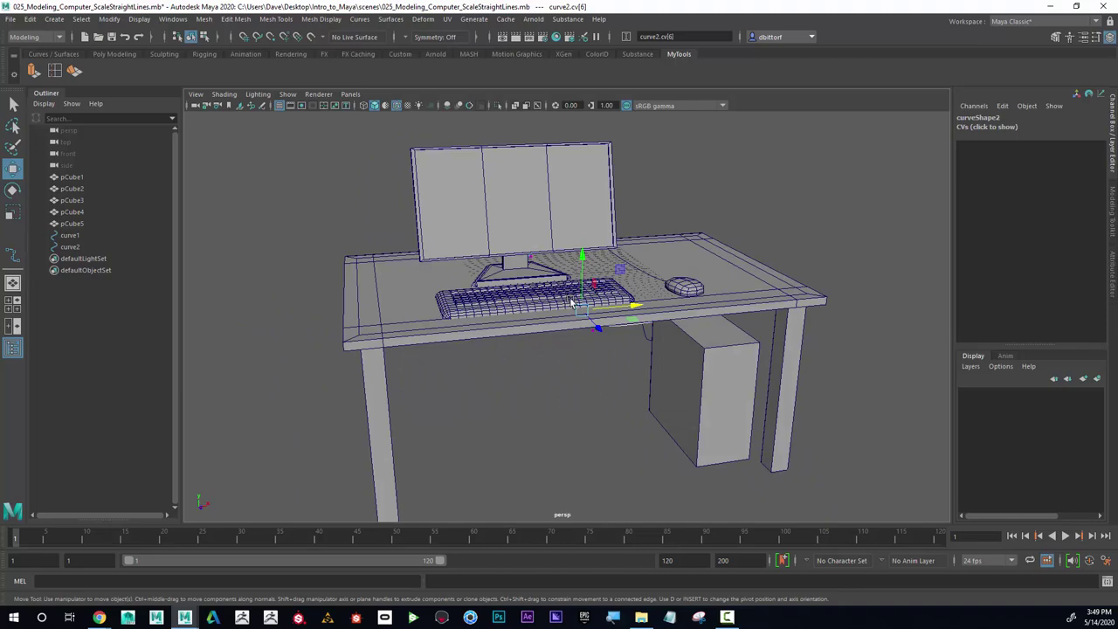